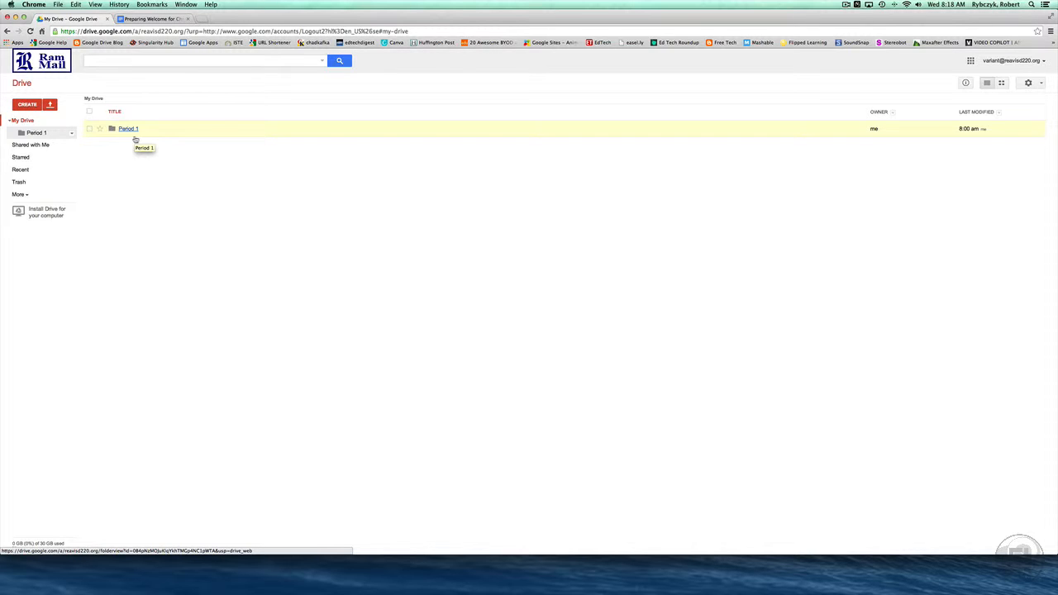
Open the Cloud Infrastructure document from the Period 1 folder and start inviting people in its sharing settings
left_click(134, 132)
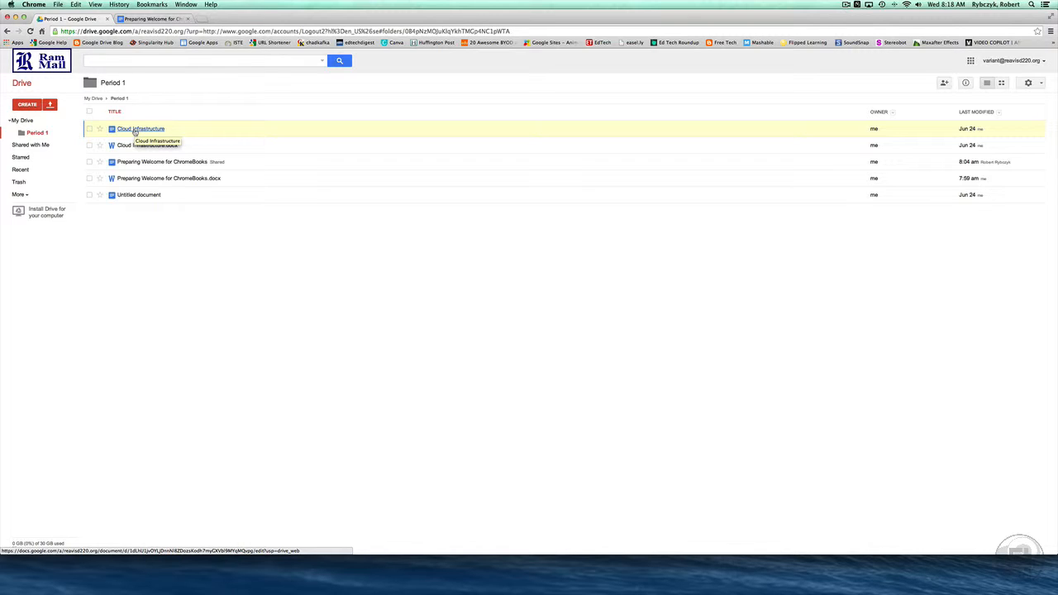
left_click(135, 131)
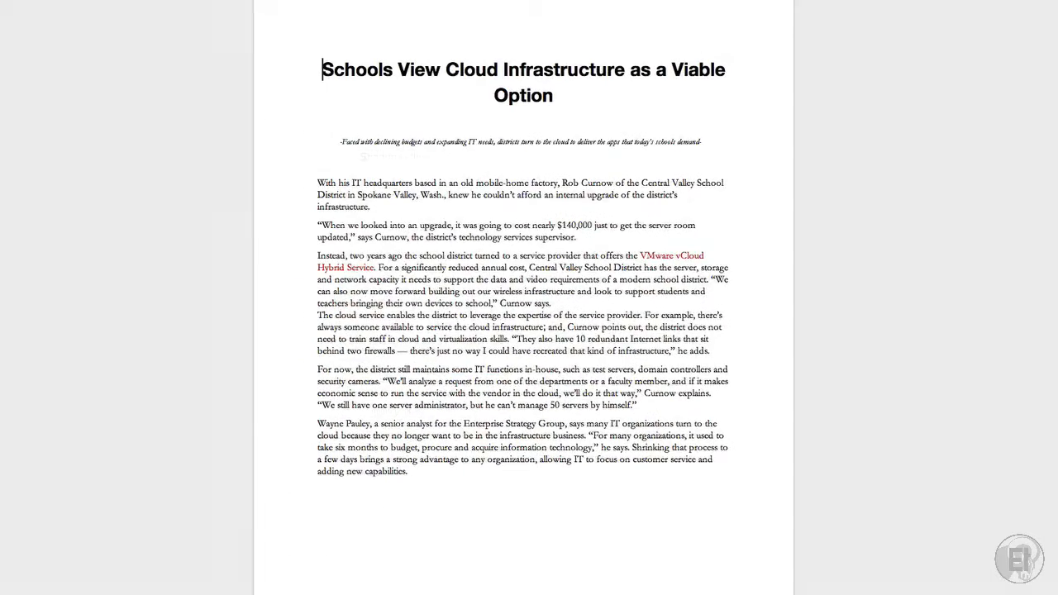
left_click(1010, 104)
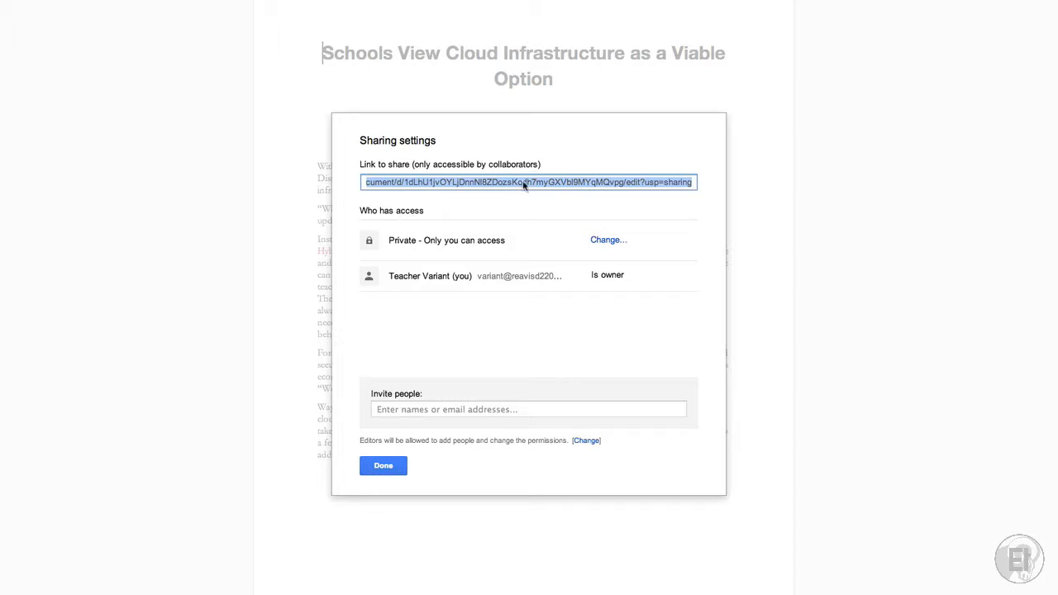
left_click(424, 409)
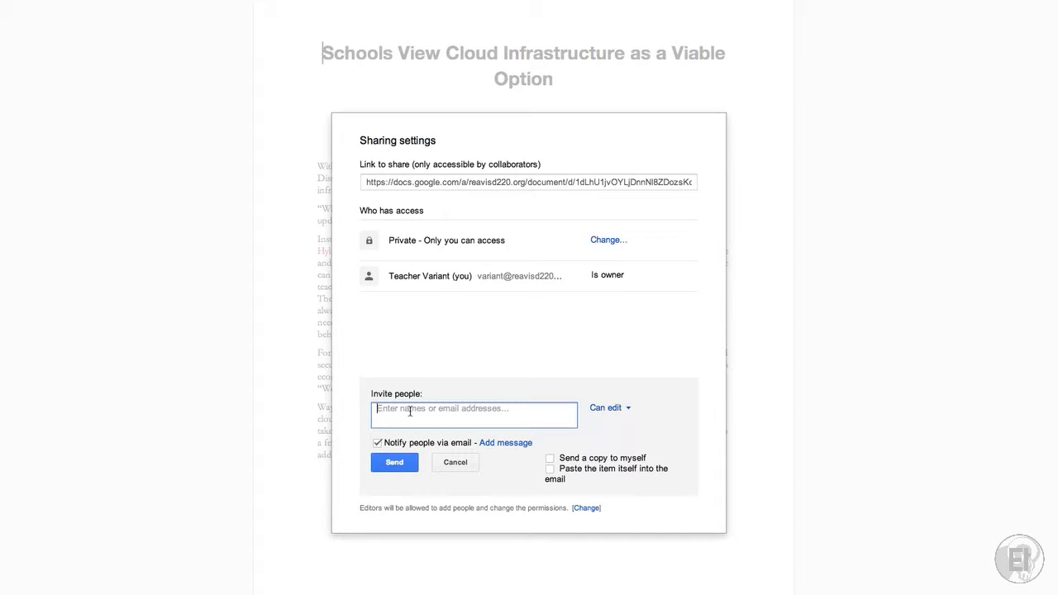
type("polk")
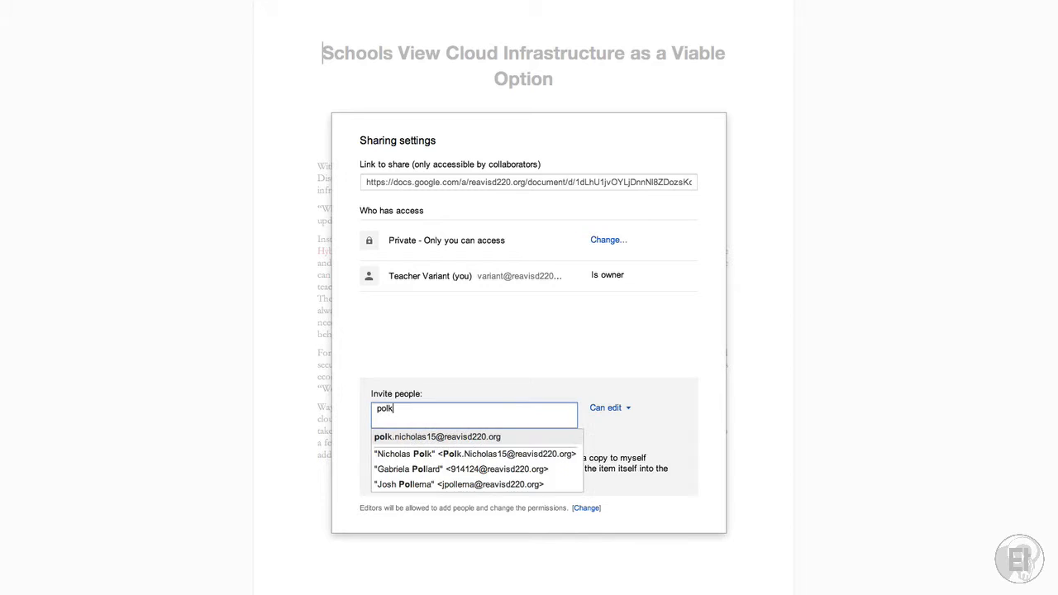
key("Return")
type("gal")
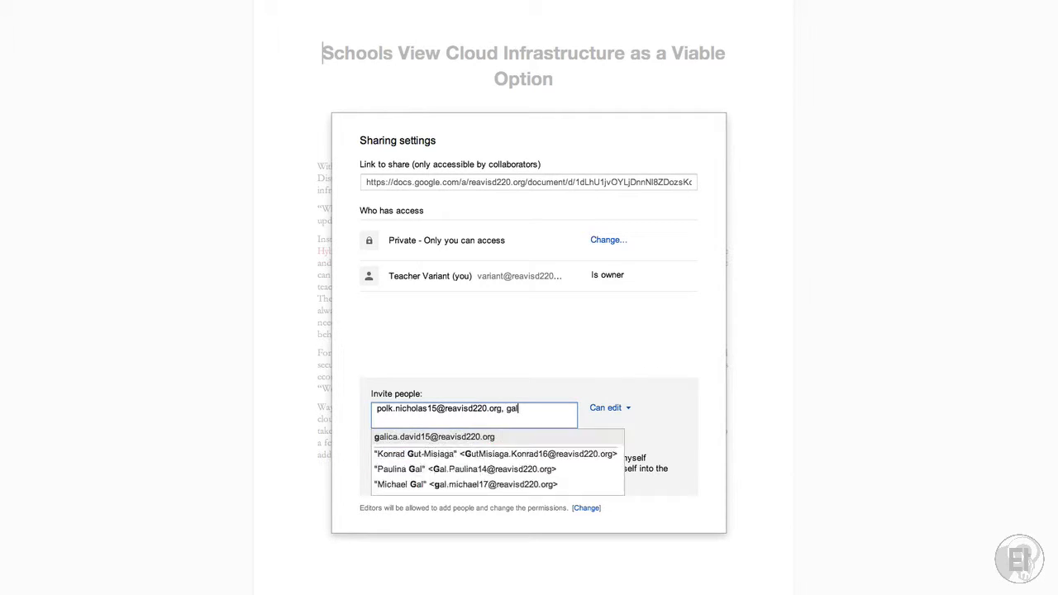
key("Return")
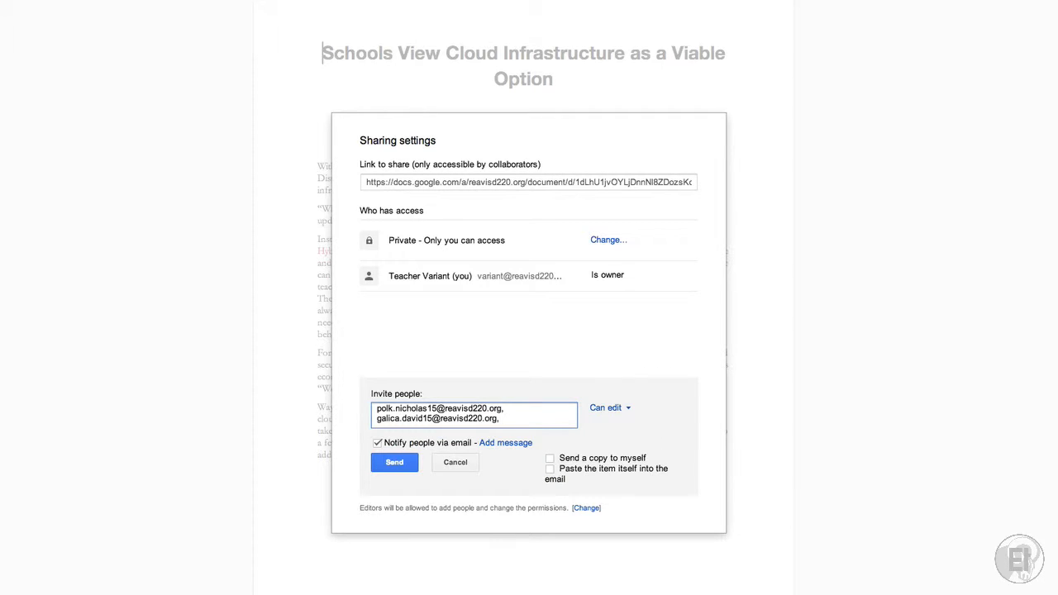
key("BackSpace")
key("BackSpace")
key("BackSpace")
key("BackSpace")
key("BackSpace")
key("BackSpace")
key("BackSpace")
key("BackSpace")
key("BackSpace")
key("BackSpace")
key("BackSpace")
key("BackSpace")
key("BackSpace")
key("BackSpace")
key("BackSpace")
key("BackSpace")
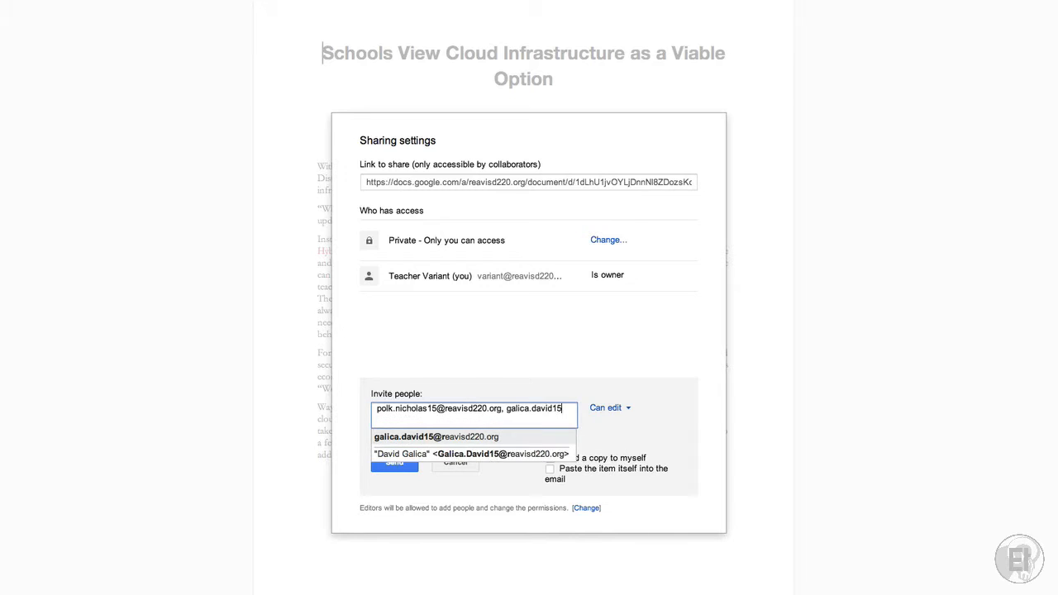
key("BackSpace")
key("BackSpace")
key("BackSpace")
key("BackSpace")
key("BackSpace")
key("BackSpace")
key("BackSpace")
key("ctrl+a")
key("BackSpace")
Add the Period 1 contact group as invitees and set their permission to Can view
type("peri")
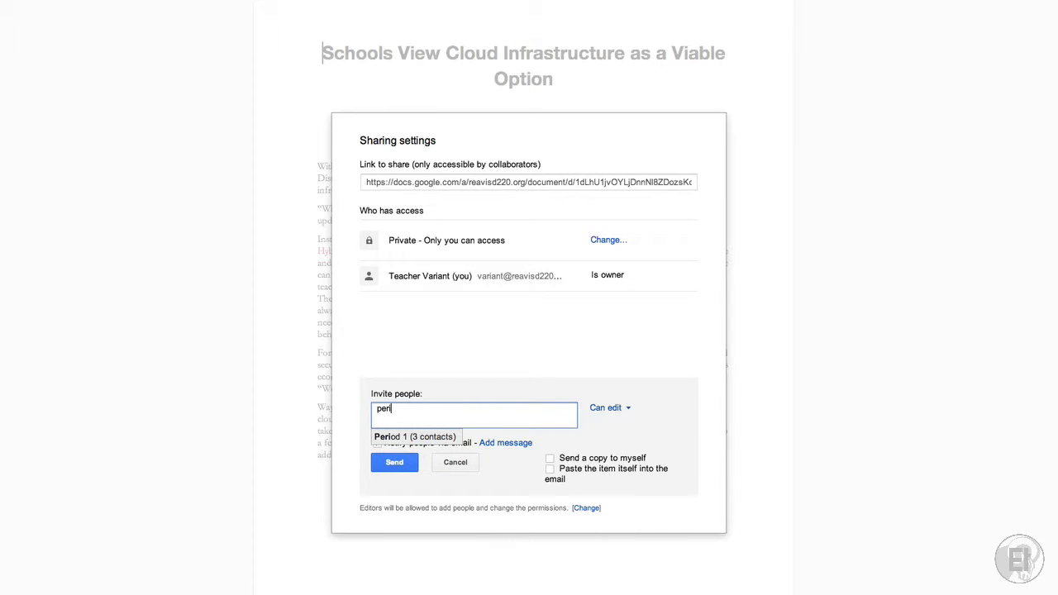
key("Return")
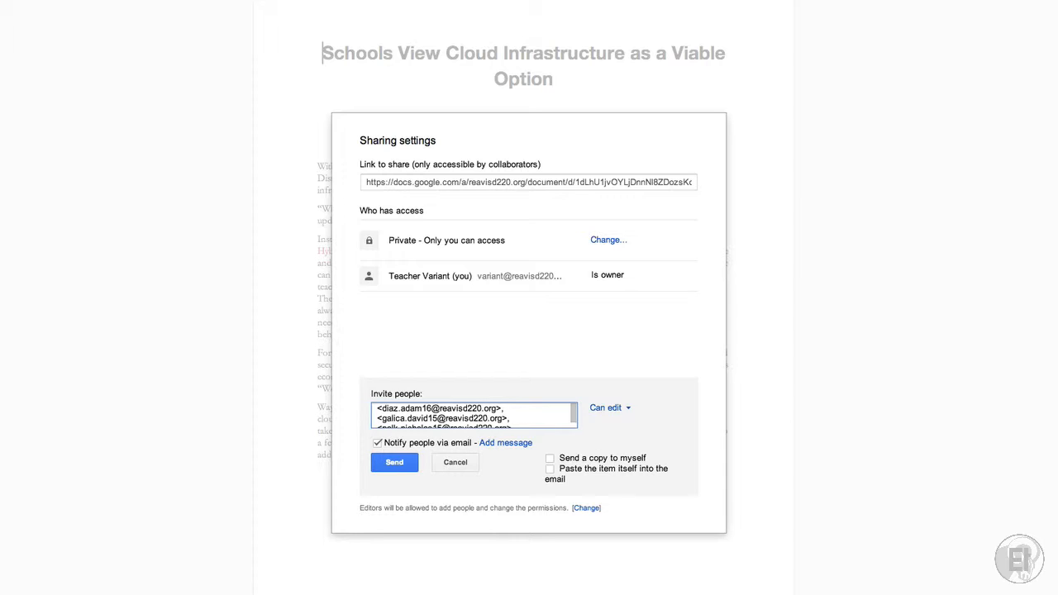
left_click(628, 414)
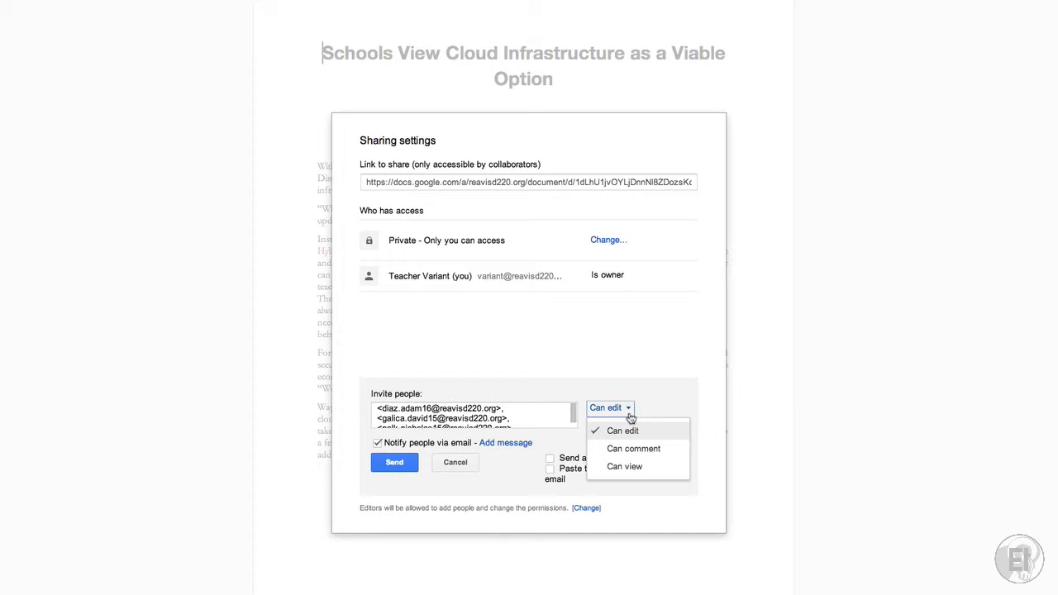
left_click(635, 467)
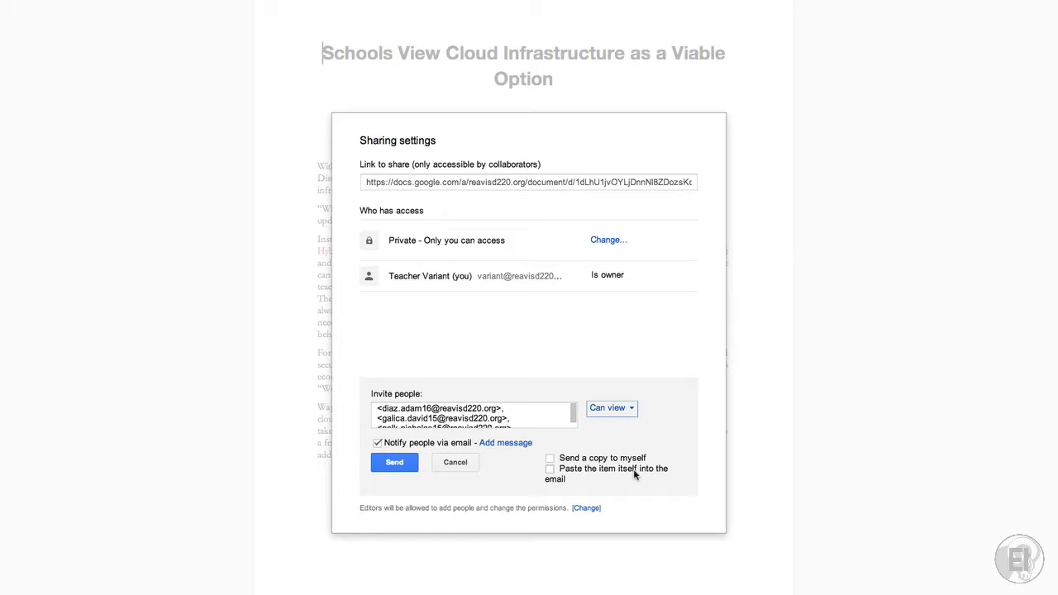
Change the invitees' permission to Can comment
left_click(619, 407)
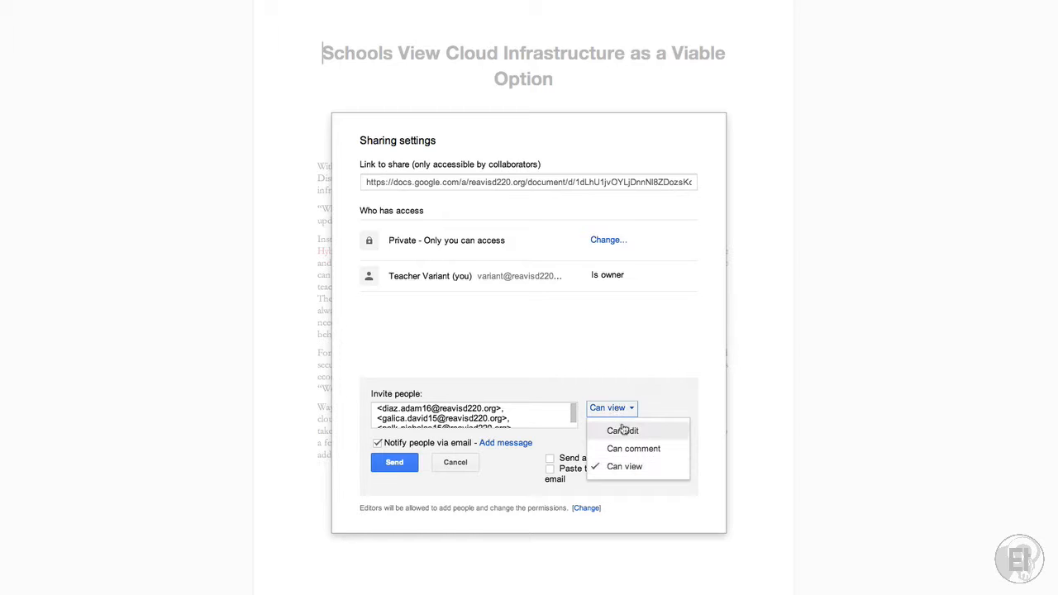
left_click(622, 447)
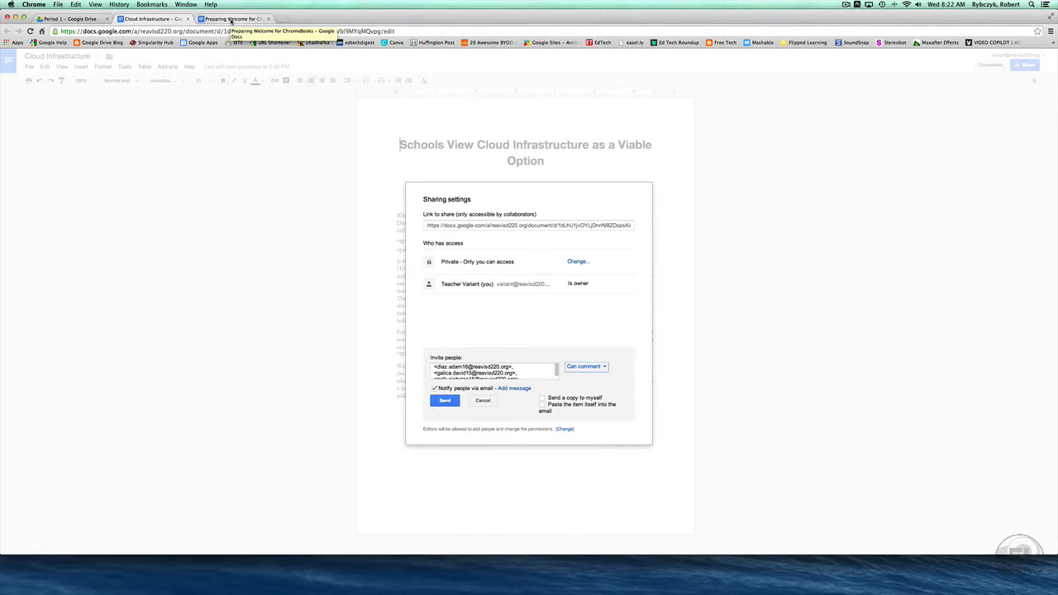
Examine the comment on the highlighted Chromebooks text and its collaborator in the Preparing Welcome for ChromeBooks document
left_click(231, 19)
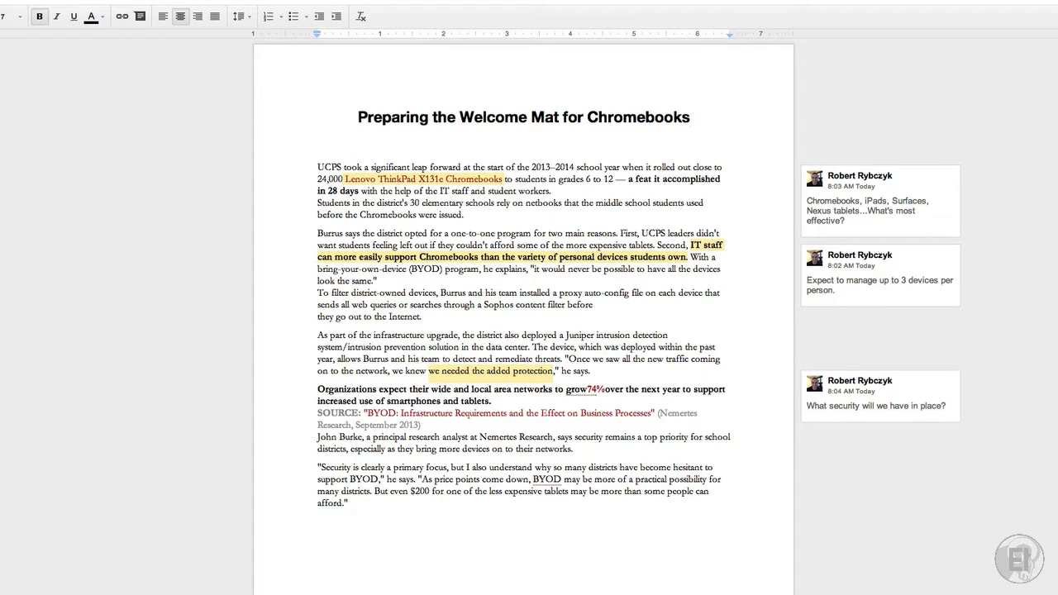
left_click(452, 179)
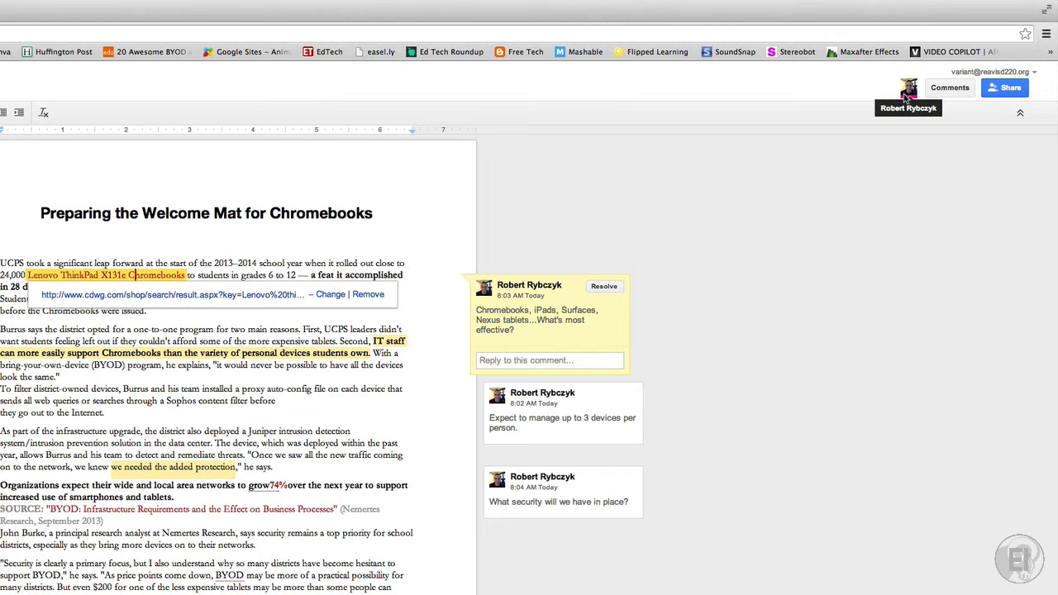
mouse_move(905, 98)
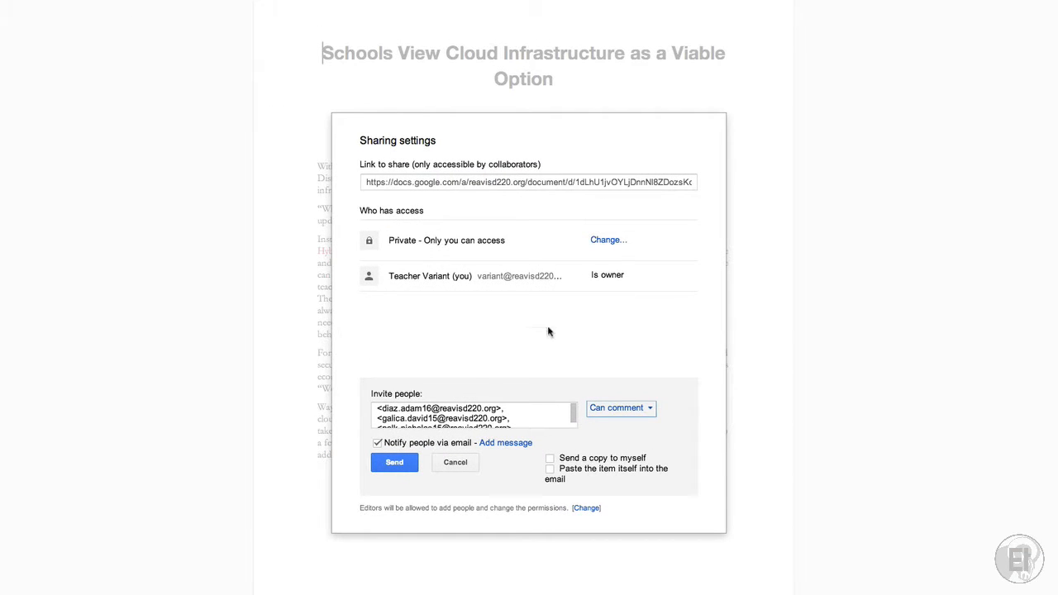
Return to the Cloud Infrastructure document's sharing settings and change the invitees' permission to Can edit
left_click(620, 409)
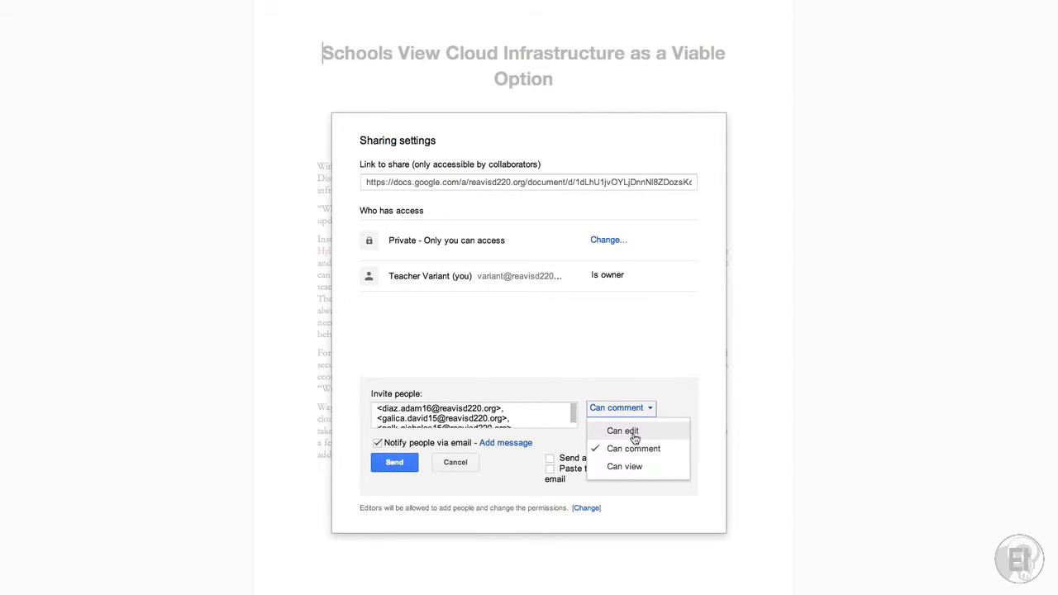
left_click(634, 435)
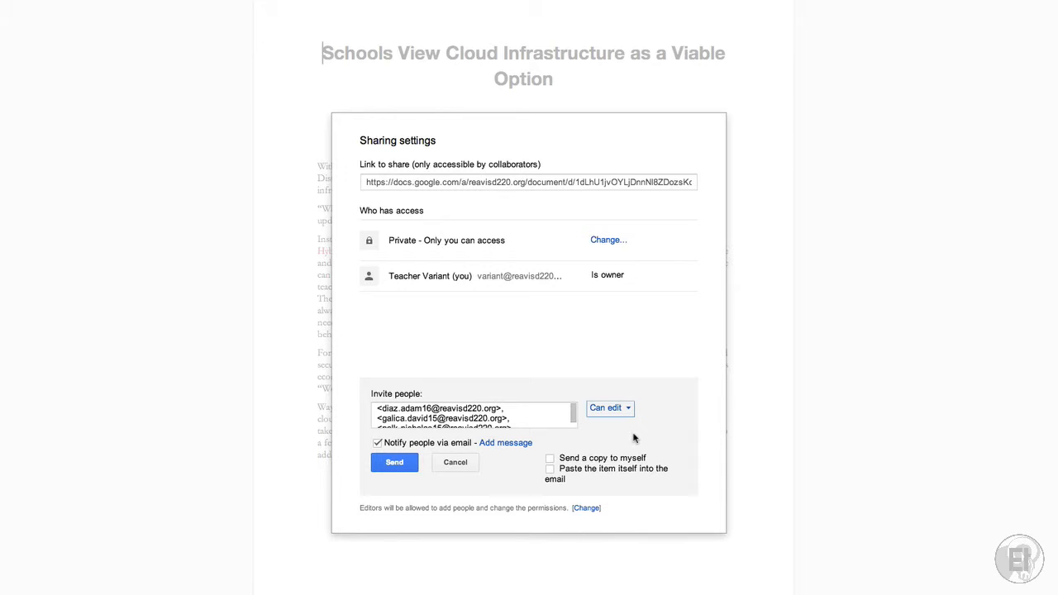
Set the Period 1 invitees' permission to Can view and send them the sharing invitation
left_click(616, 411)
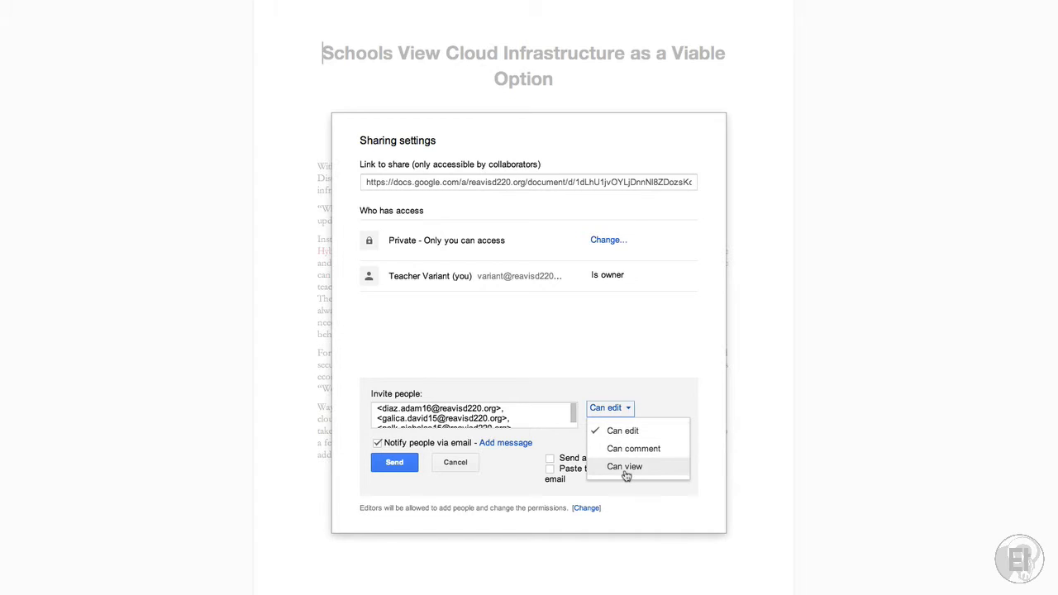
left_click(626, 468)
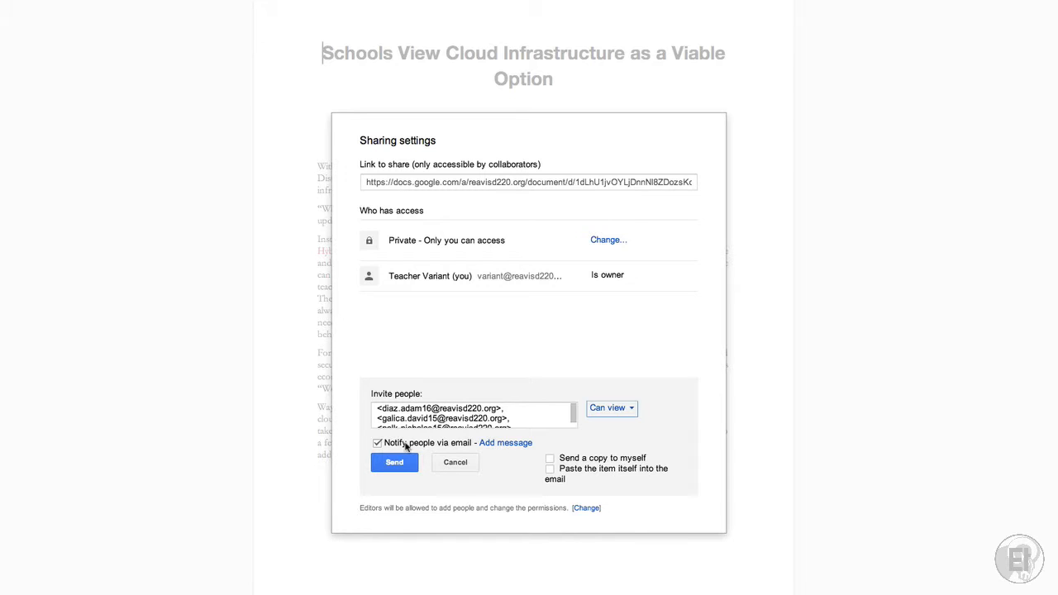
left_click(396, 462)
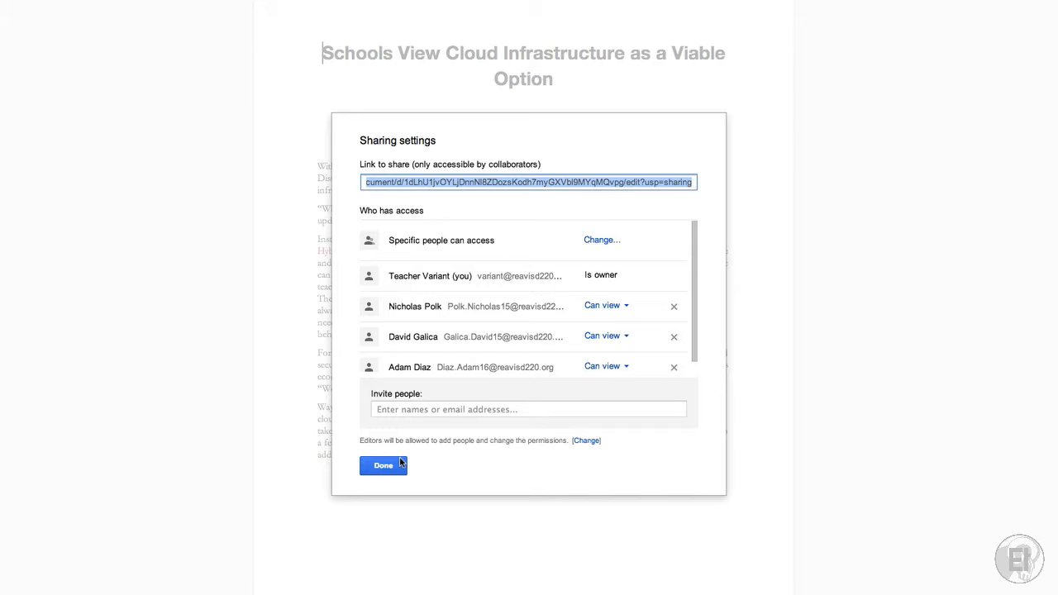
Give the first invited student Can edit access and the last one Can comment access, and save the changes
left_click(608, 307)
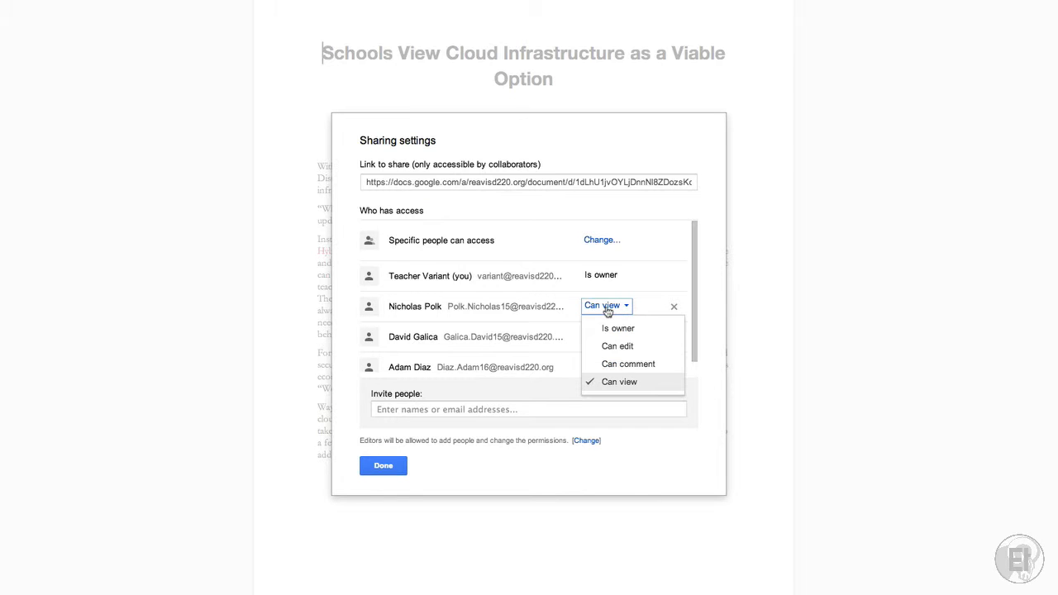
left_click(610, 350)
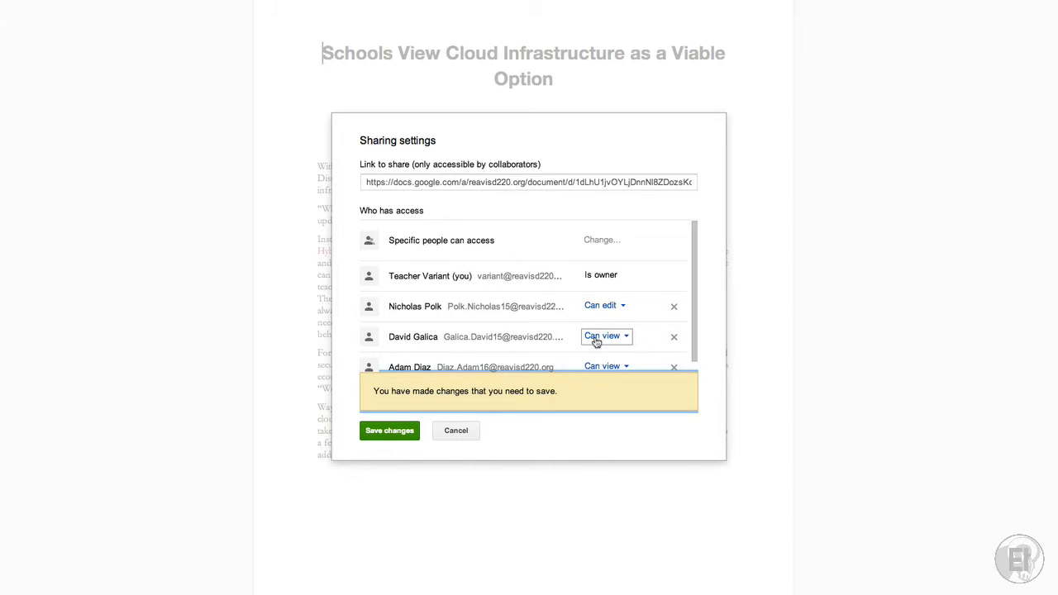
scroll(597, 343, "down", 1)
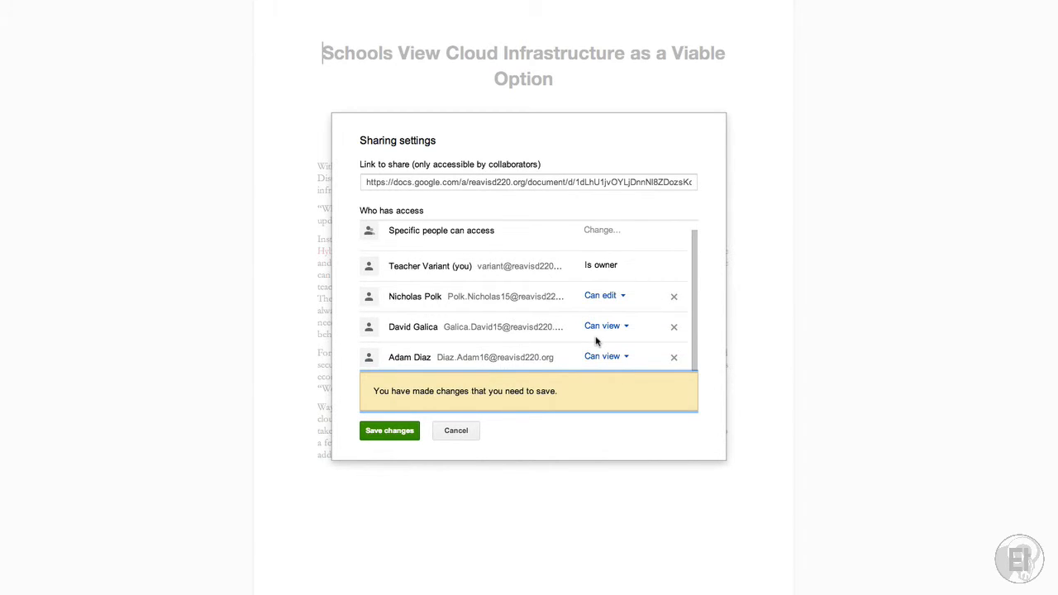
left_click(605, 355)
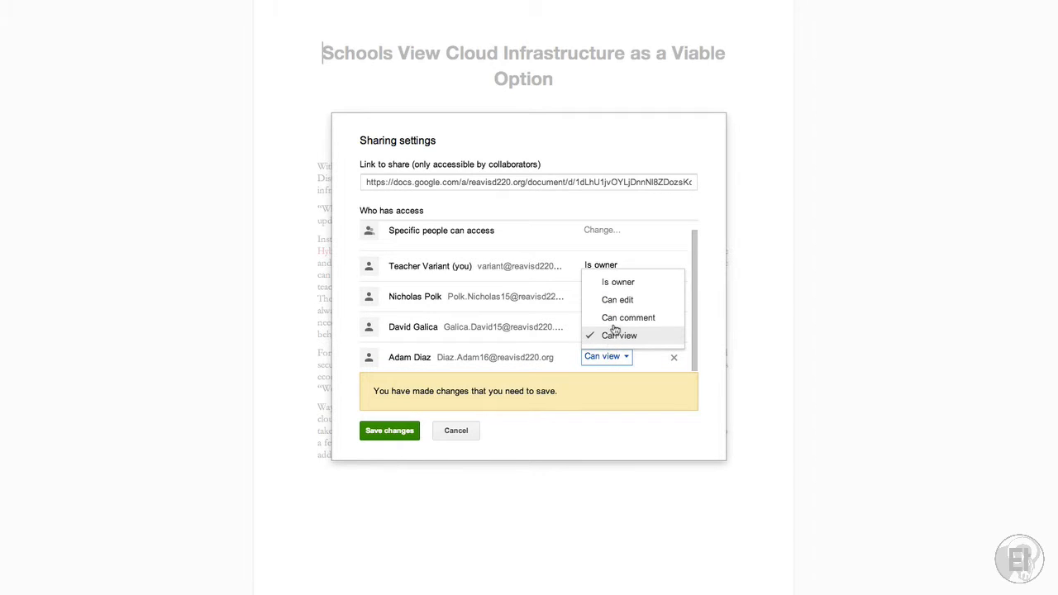
left_click(615, 318)
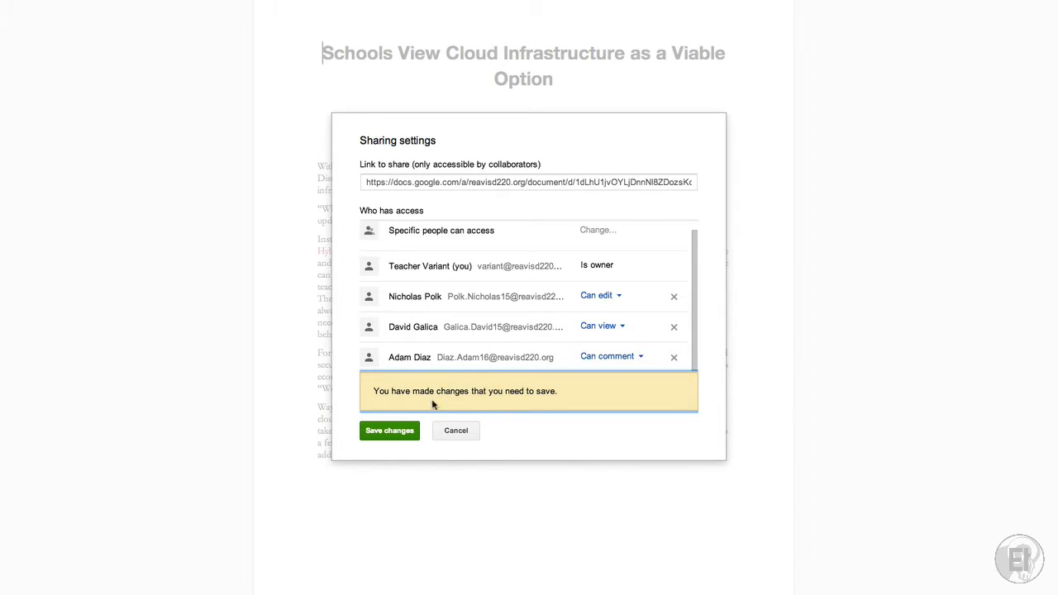
left_click(402, 432)
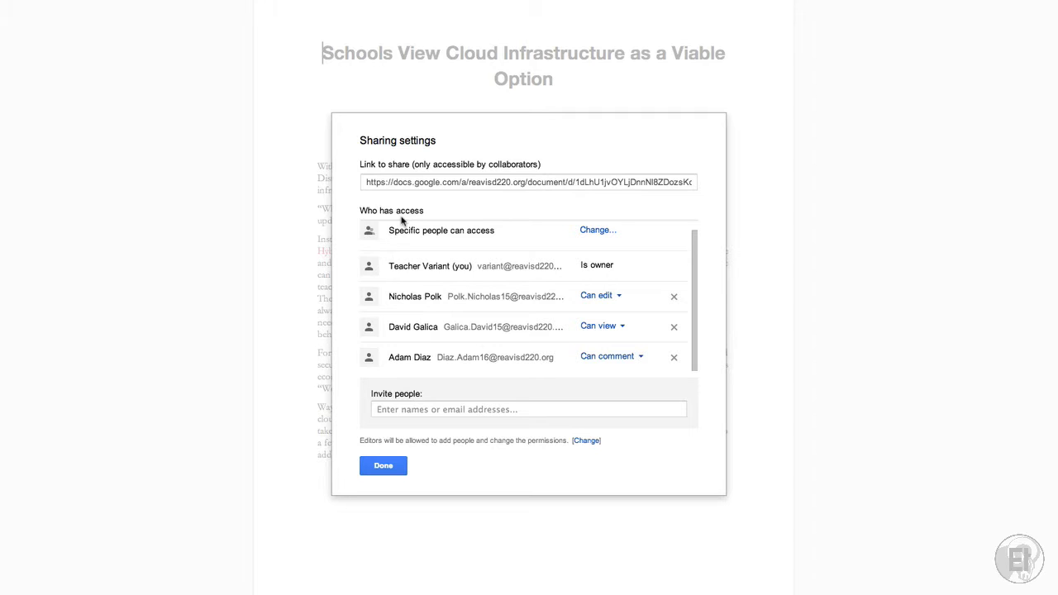
Try the Anyone with the link visibility, set it back to Specific people, save, and close the sharing settings
left_click(587, 234)
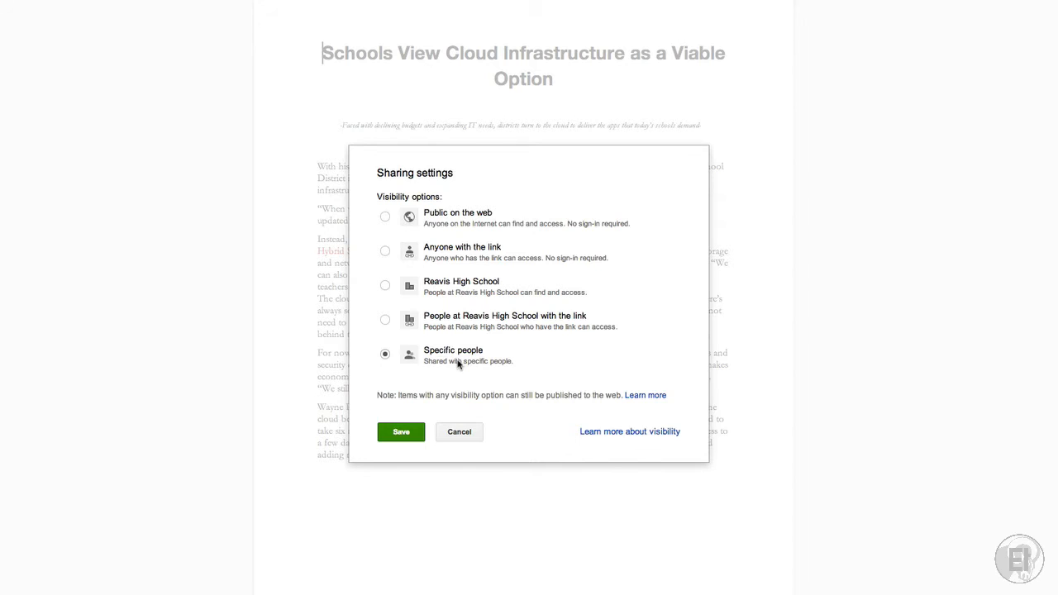
left_click(385, 252)
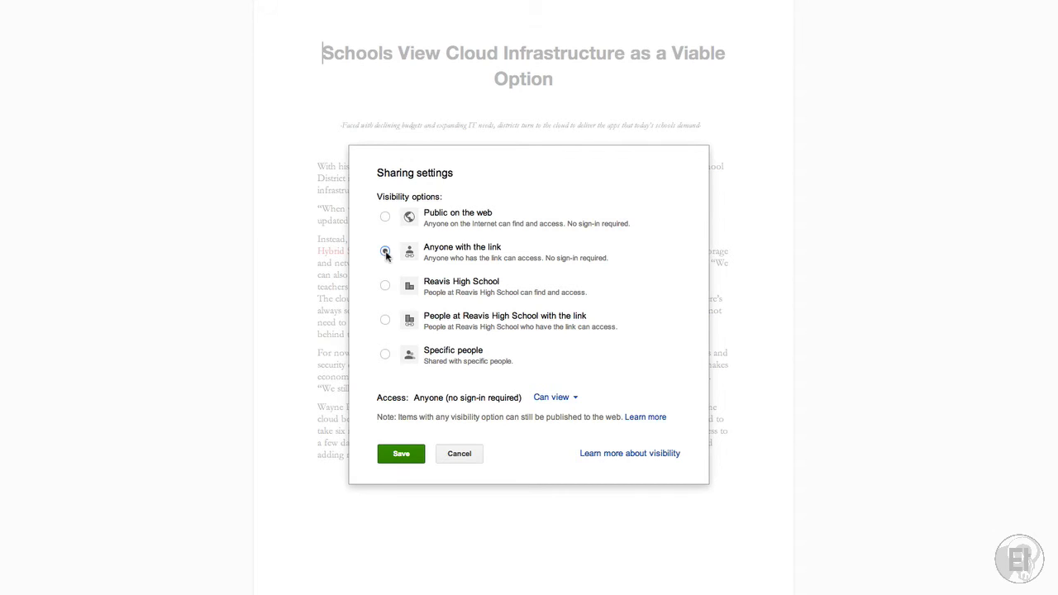
left_click(385, 355)
left_click(401, 452)
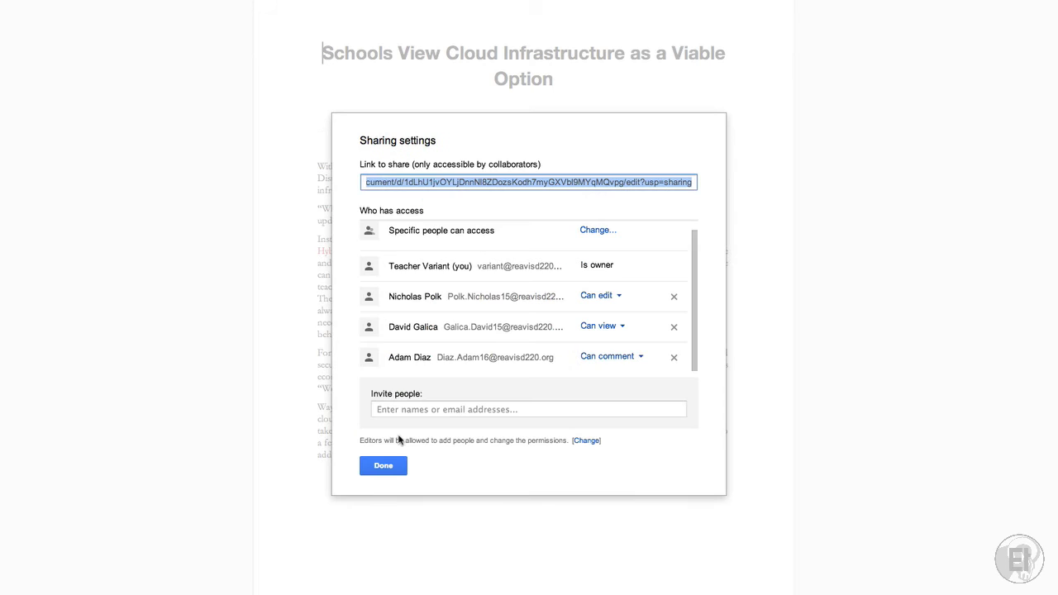
left_click(384, 466)
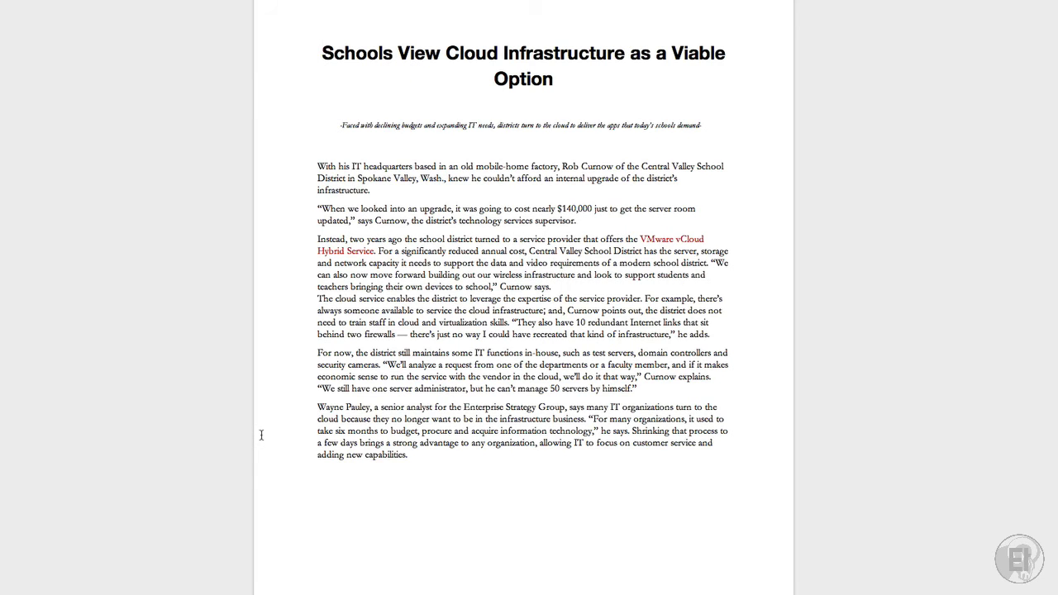